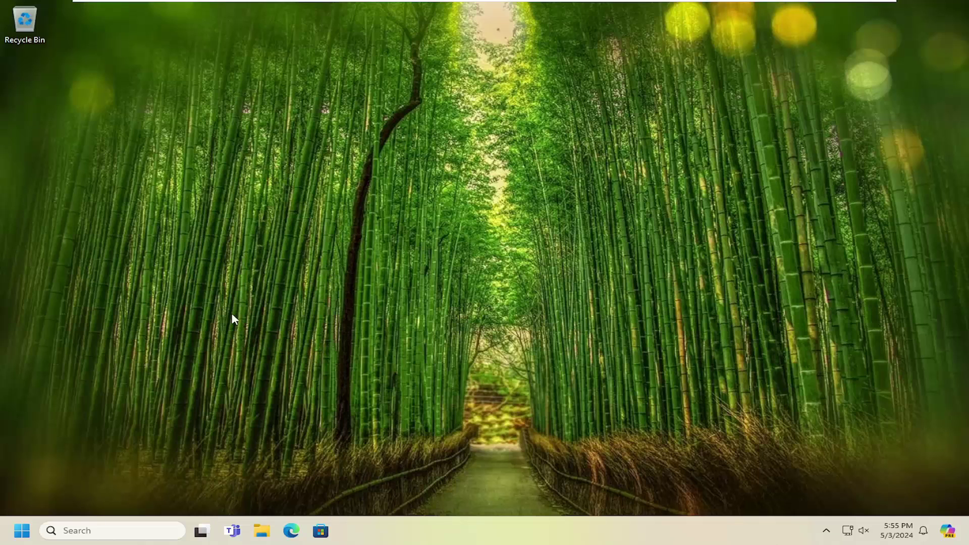
Step: Search 'regedi' in Start, run Registry Editor as administrator, and select the Computer root
click(15, 538)
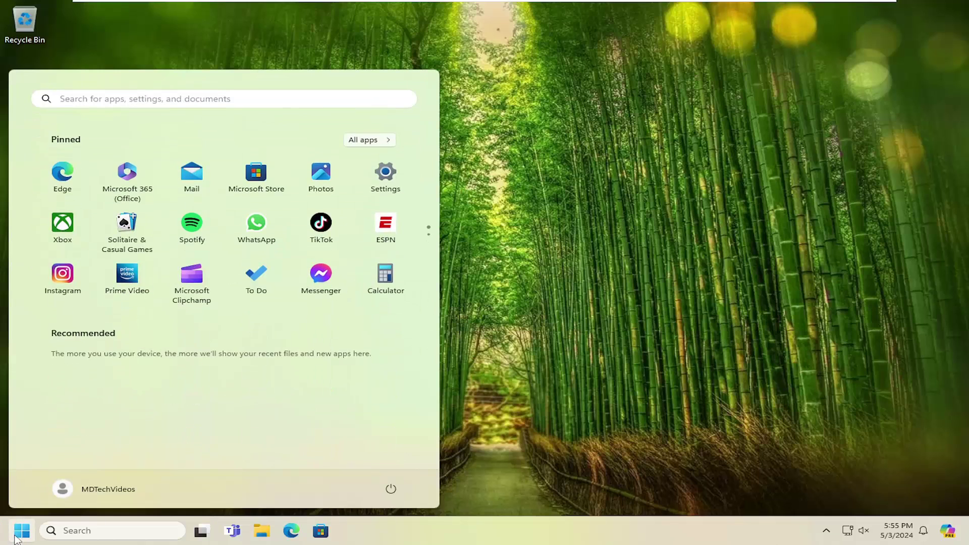
text(regedit)
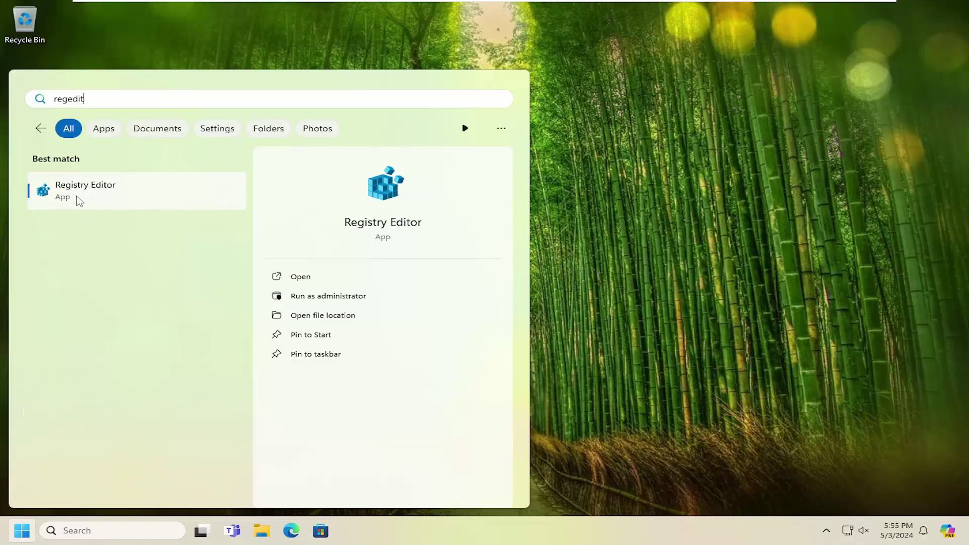
right_click(84, 200)
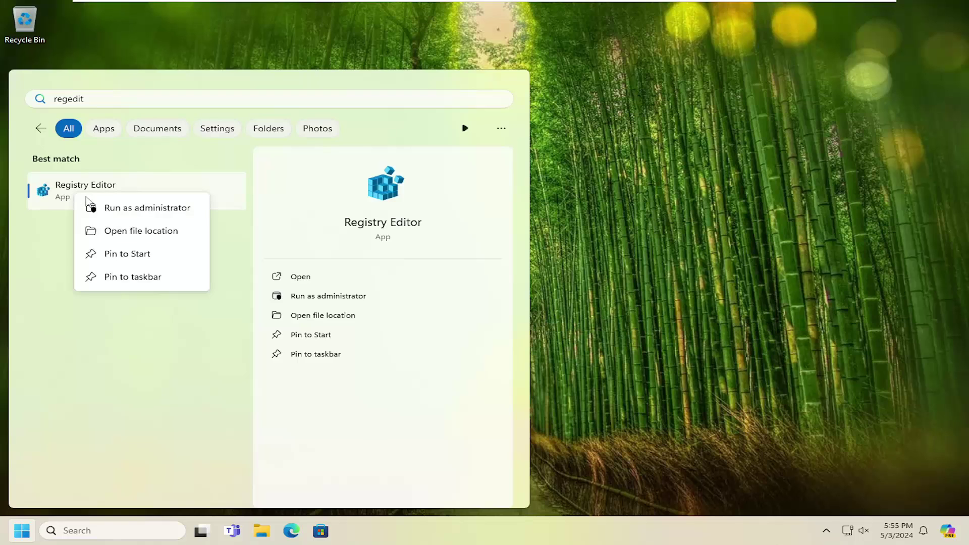
click(126, 209)
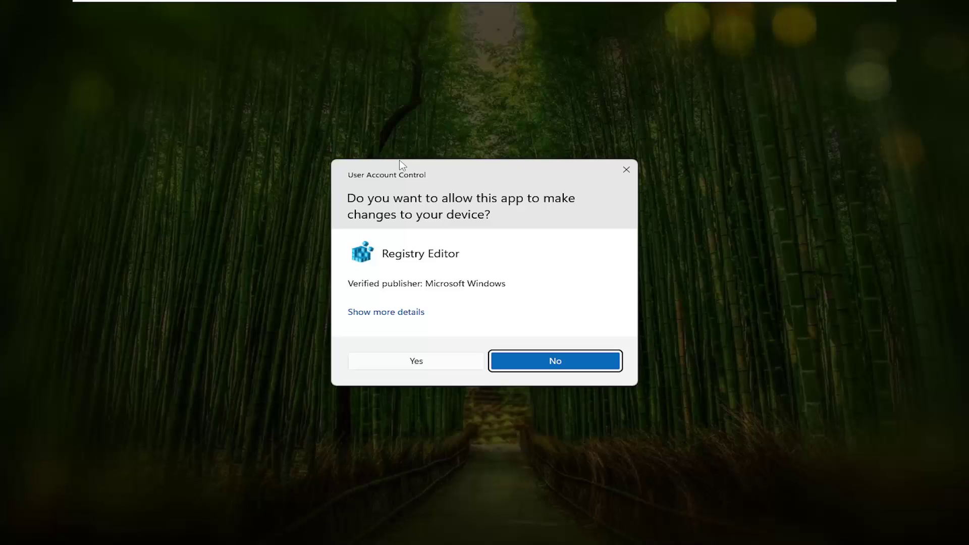
click(414, 361)
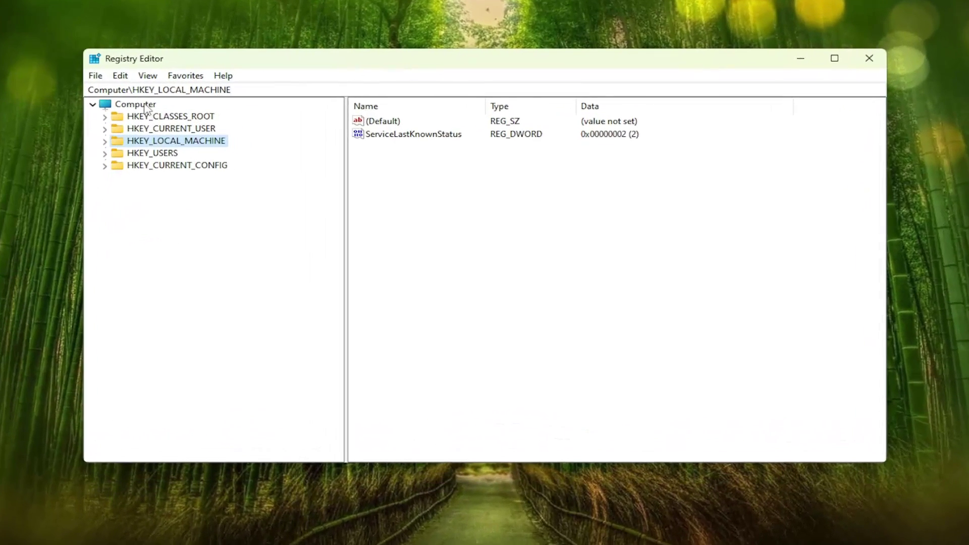
click(146, 106)
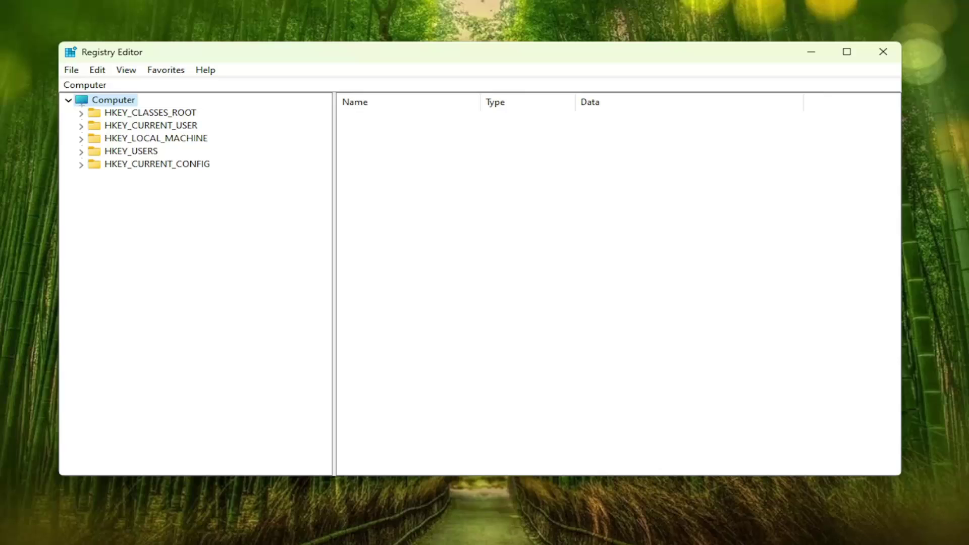
click(71, 69)
click(96, 102)
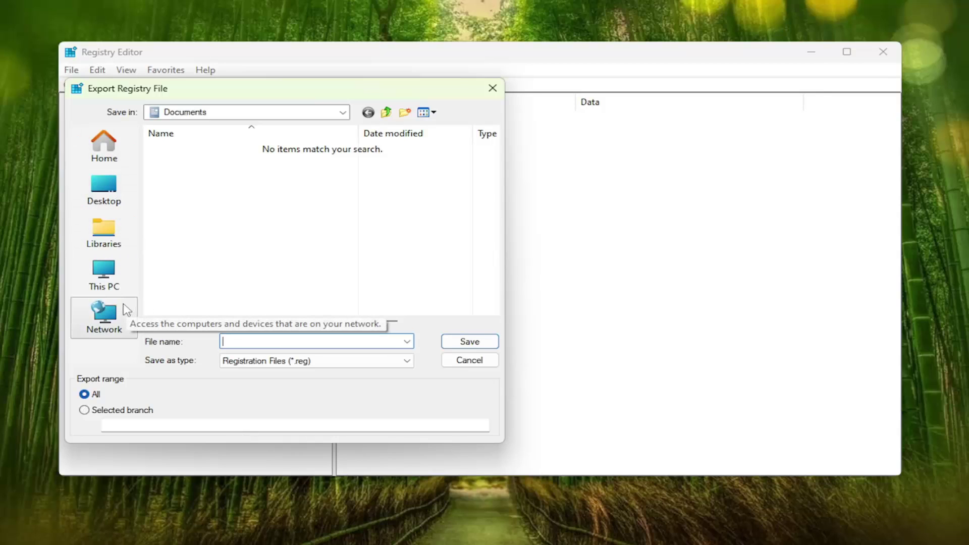
click(477, 360)
click(71, 71)
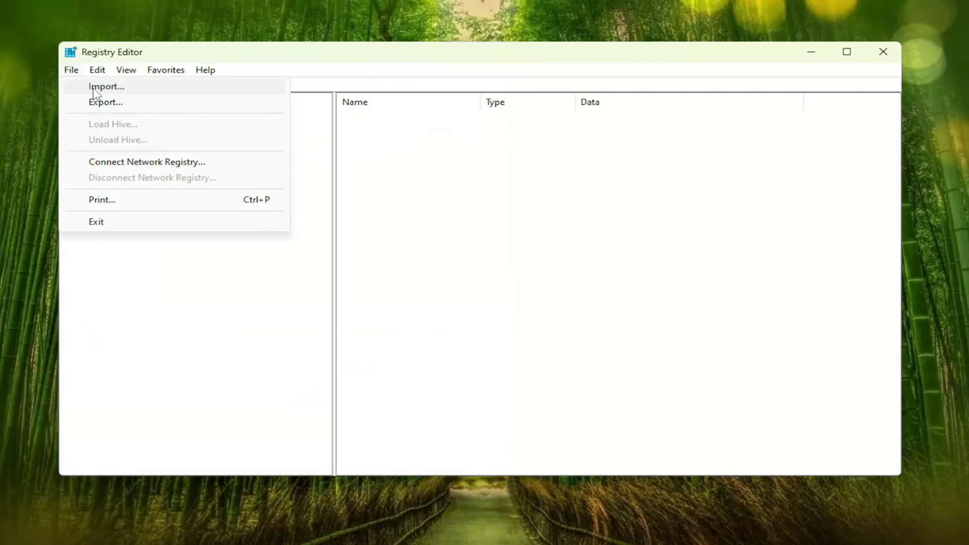
click(94, 86)
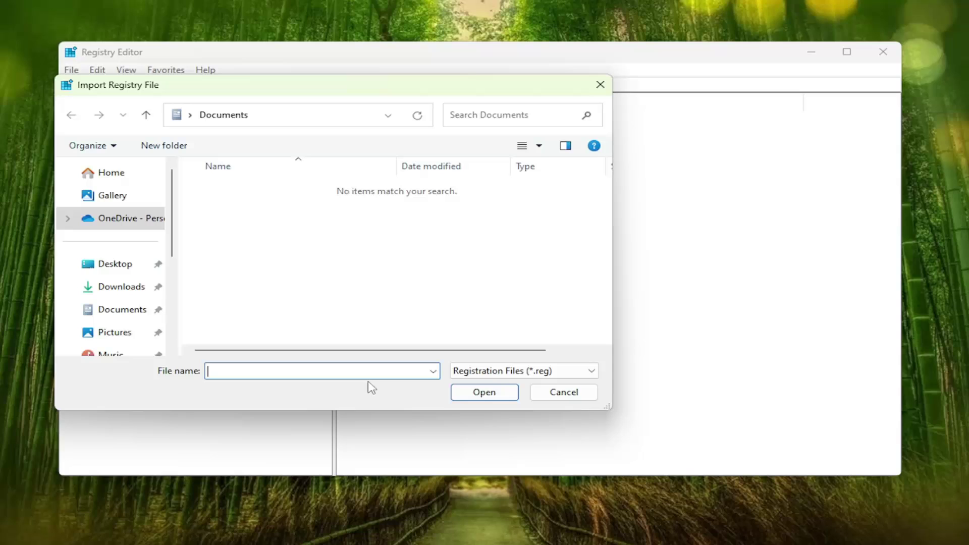
click(587, 396)
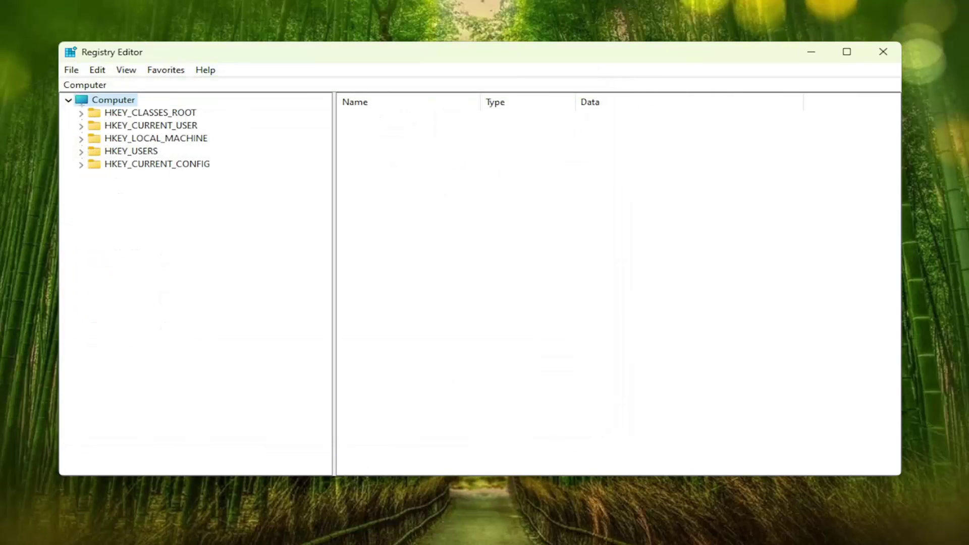
Step: Expand HKEY_LOCAL_MACHINE, SYSTEM, CurrentControlSet and Control, then select the FileSystem key
double_click(161, 143)
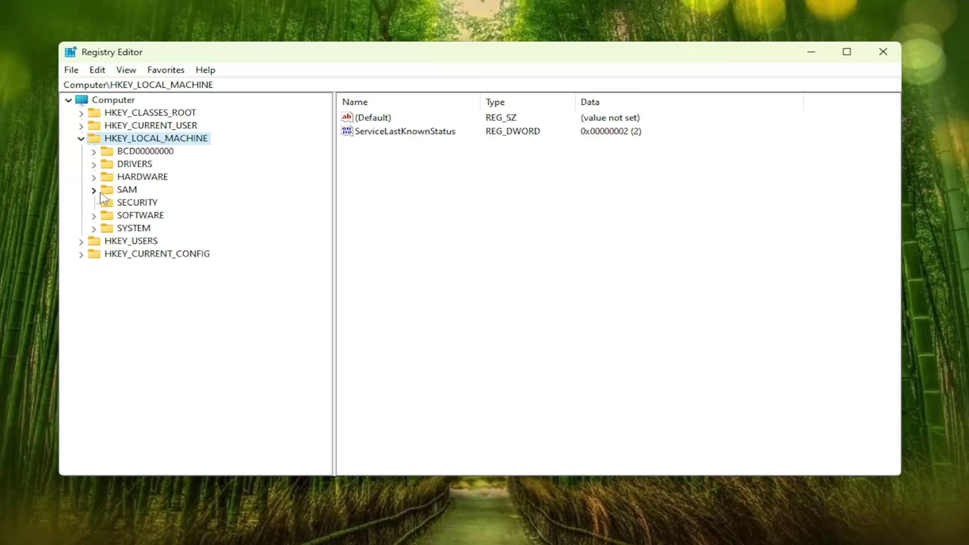
double_click(133, 228)
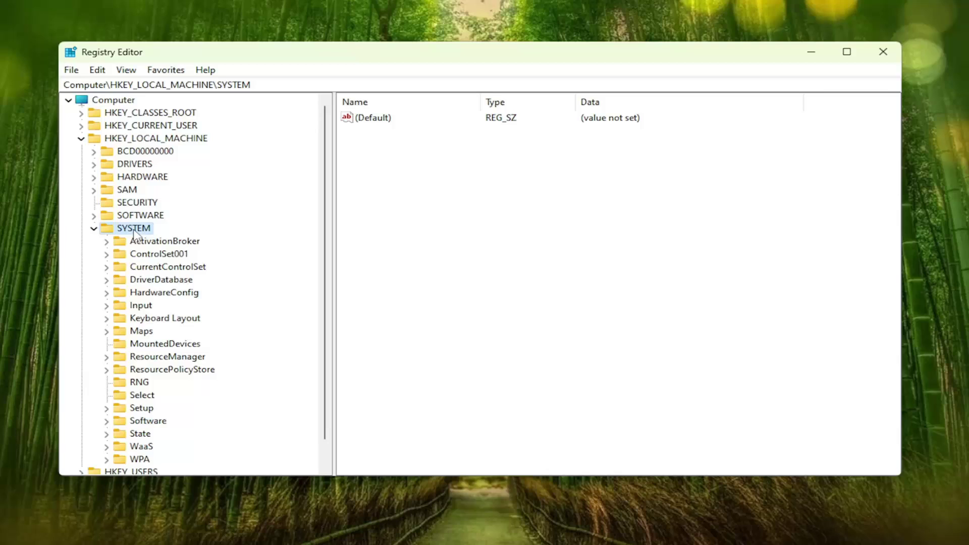
double_click(165, 267)
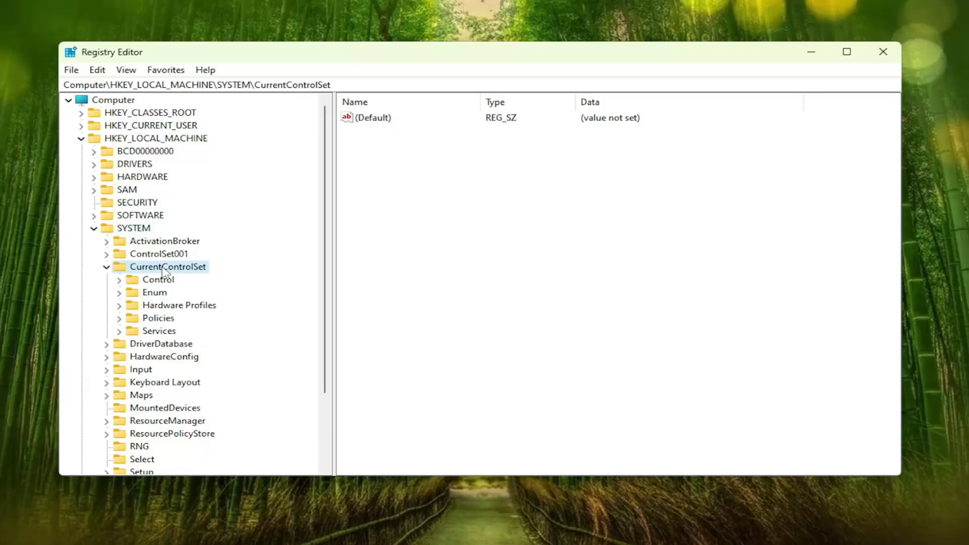
double_click(146, 280)
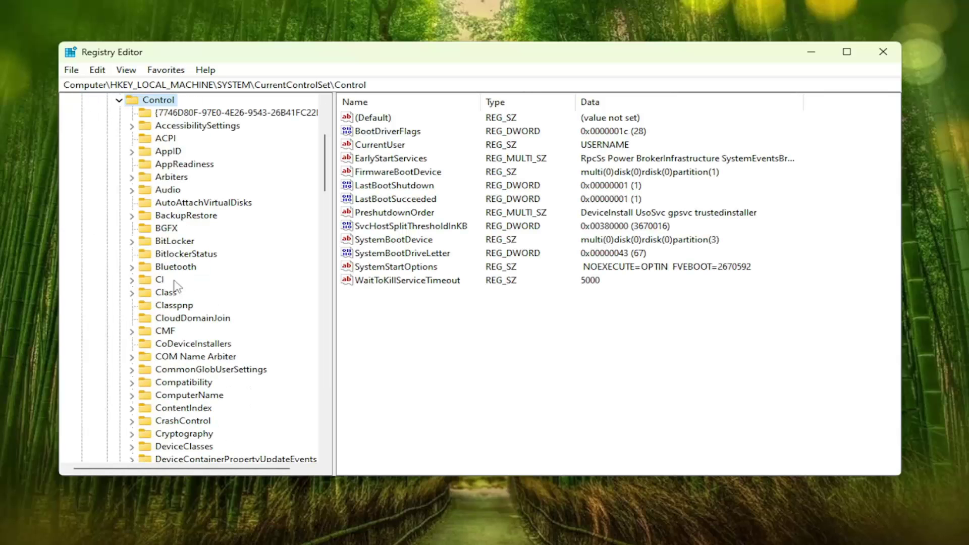
scroll(187, 299, down, 6)
scroll(188, 299, down, 3)
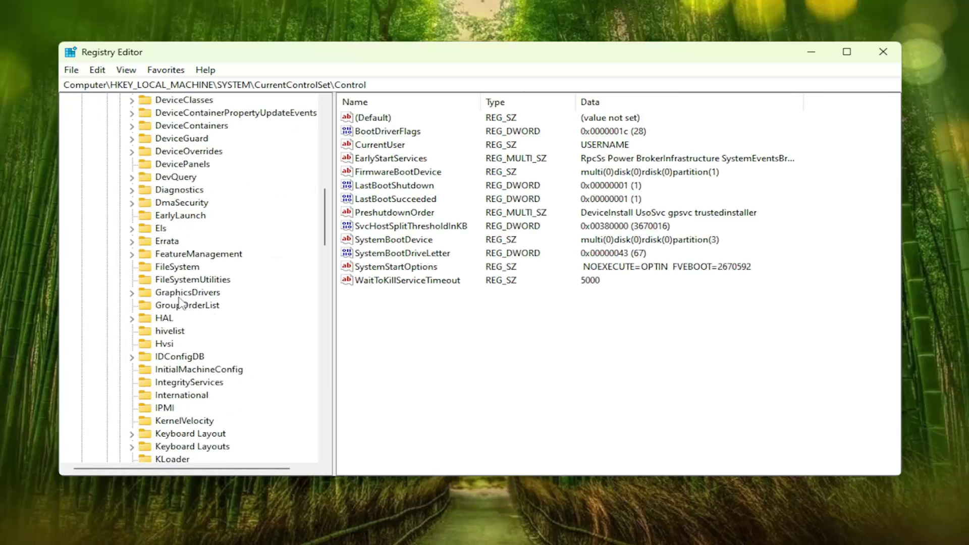
click(168, 268)
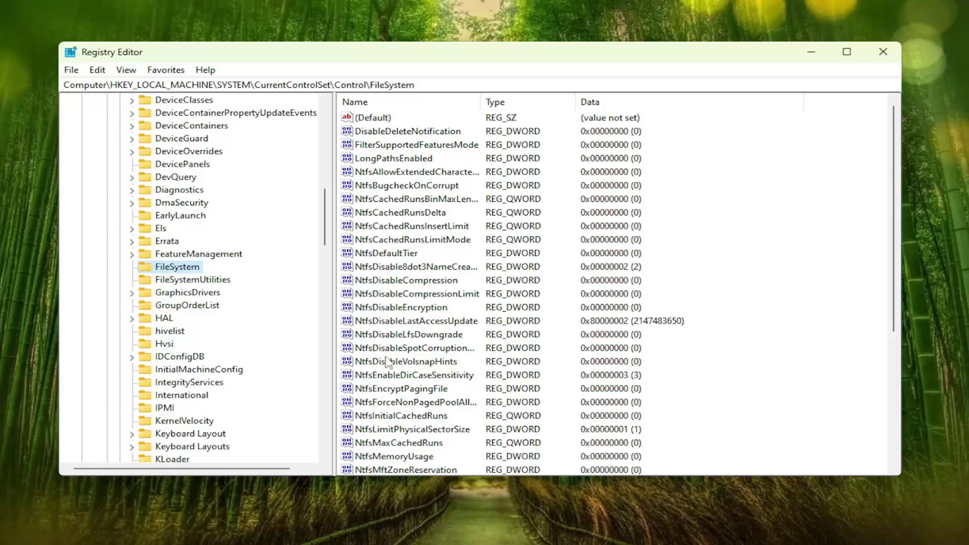
Step: Edit NtfsDisableEncryption in FileSystem and confirm its value data as 0
click(380, 388)
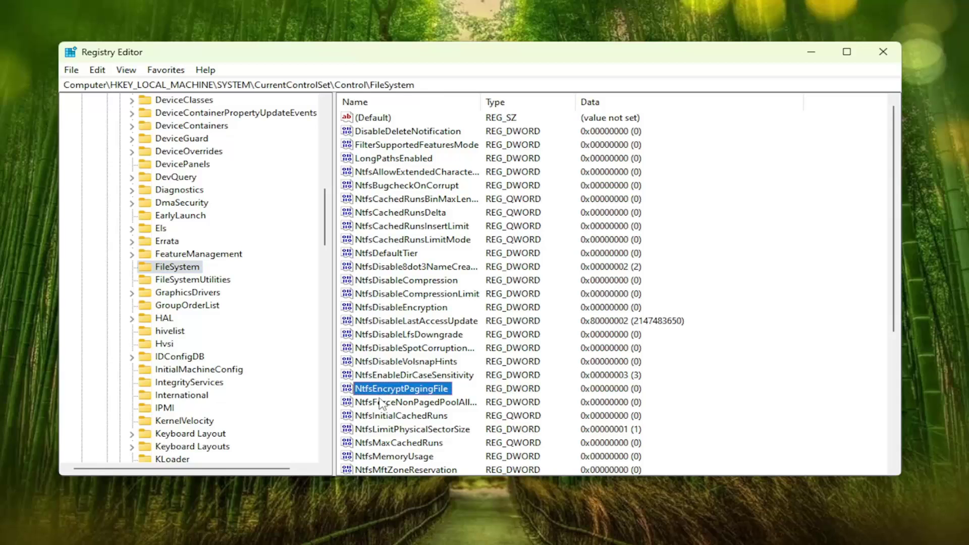
scroll(381, 389, down, 1)
click(391, 267)
double_click(392, 271)
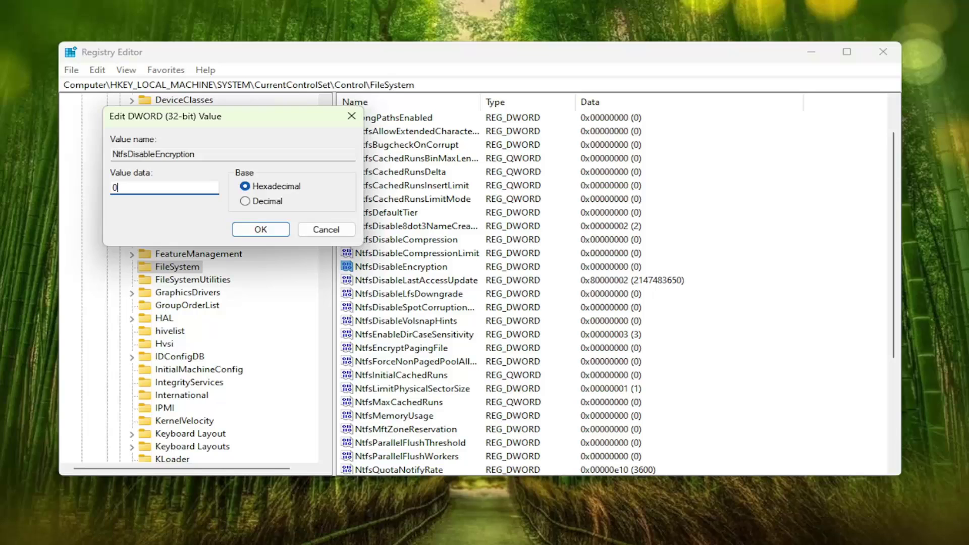
click(258, 230)
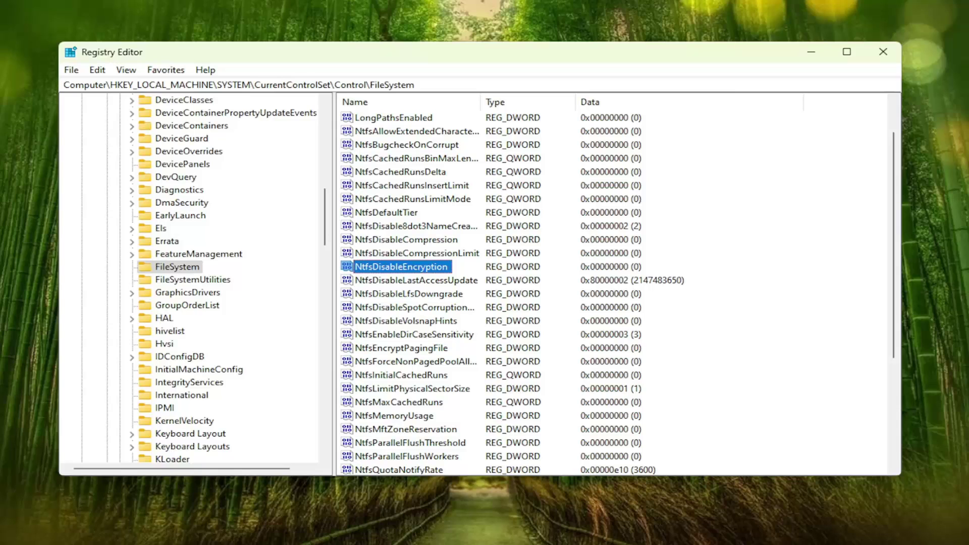
scroll(167, 272, up, 13)
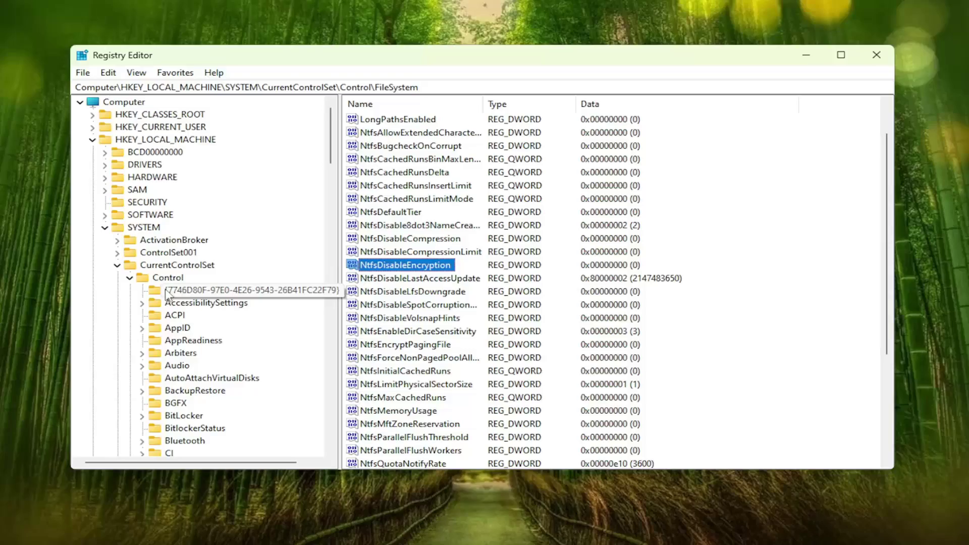
Step: Collapse the Control and SYSTEM branches of the key tree and close Registry Editor
click(119, 279)
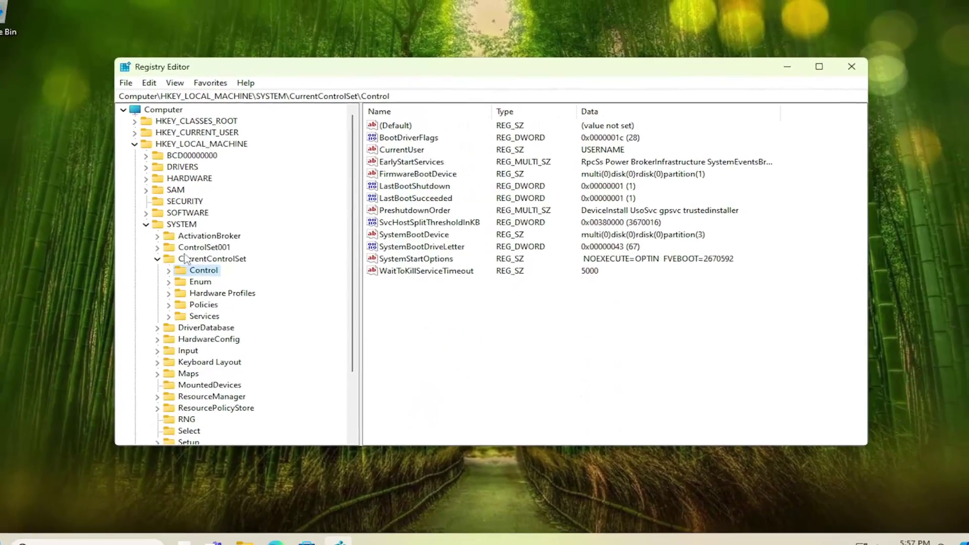
key(Left)
key(Left)
key(Left)
key(Left)
key(Left)
key(Left)
key(Left)
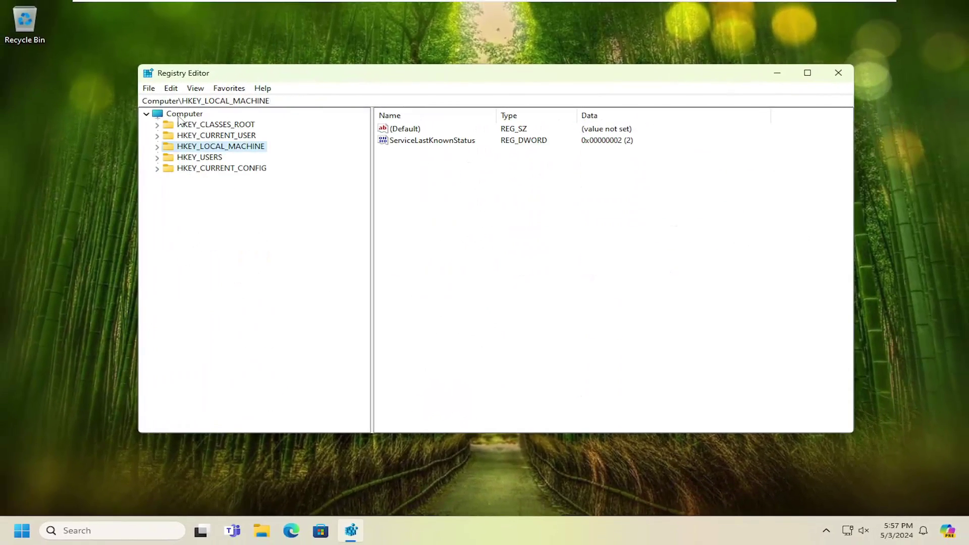
click(838, 72)
right_click(22, 531)
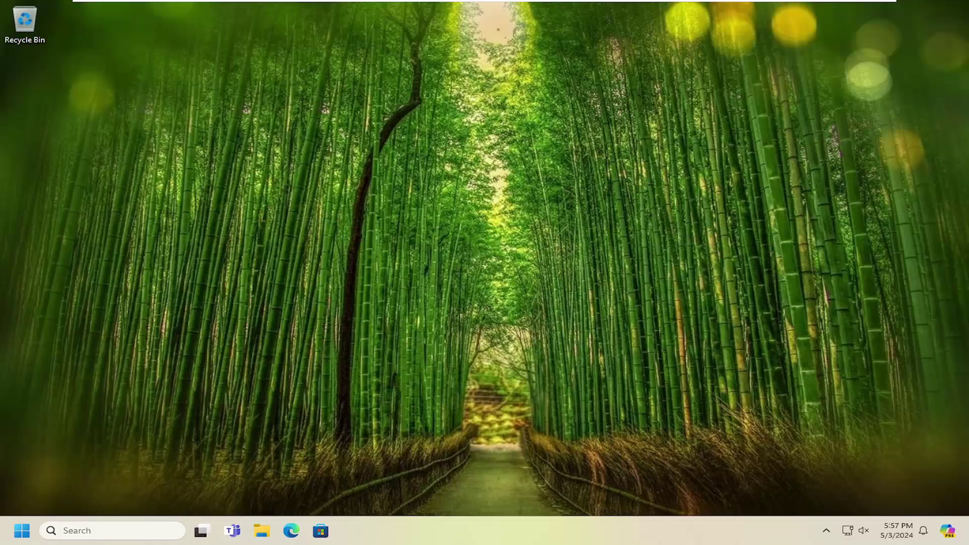
Step: Launch the Services app from a Start search for 'services' and scroll down the service list
click(12, 531)
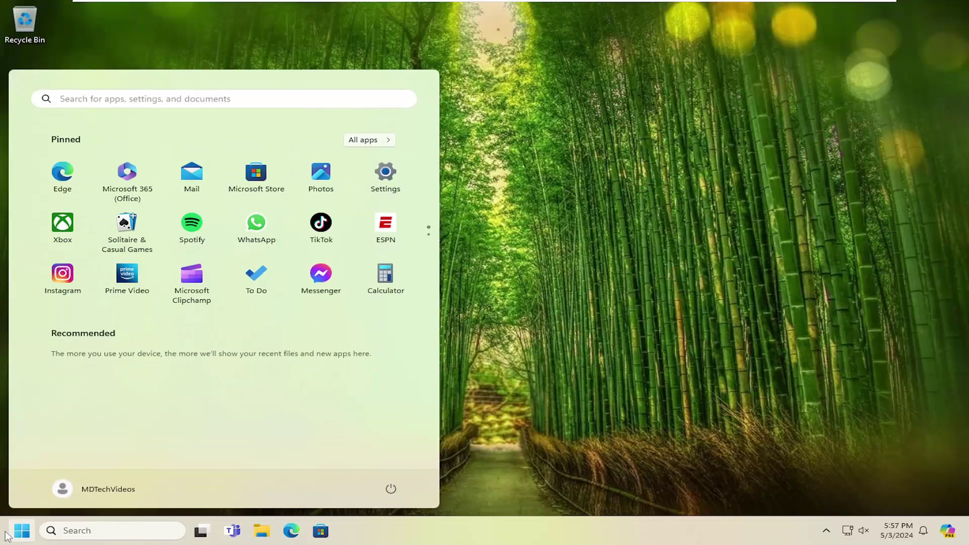
text(services)
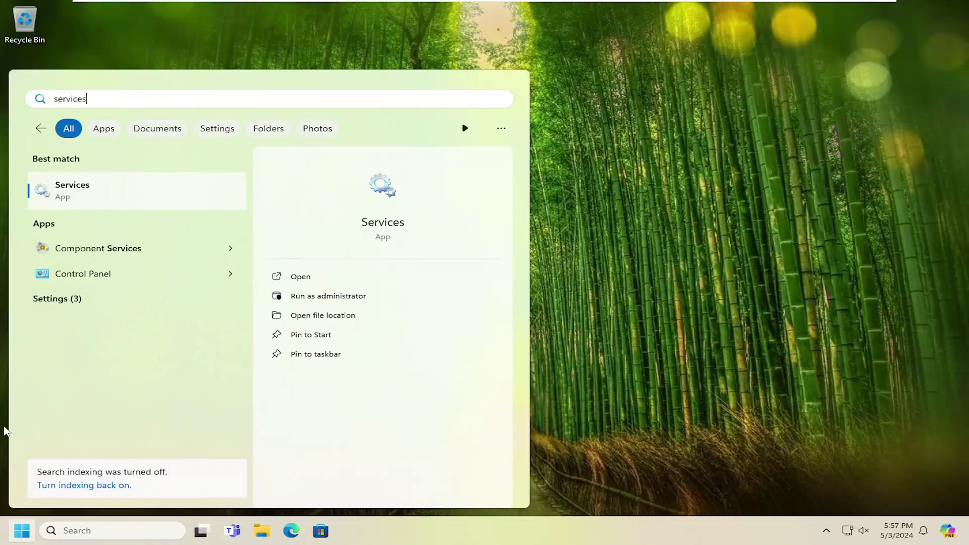
click(71, 190)
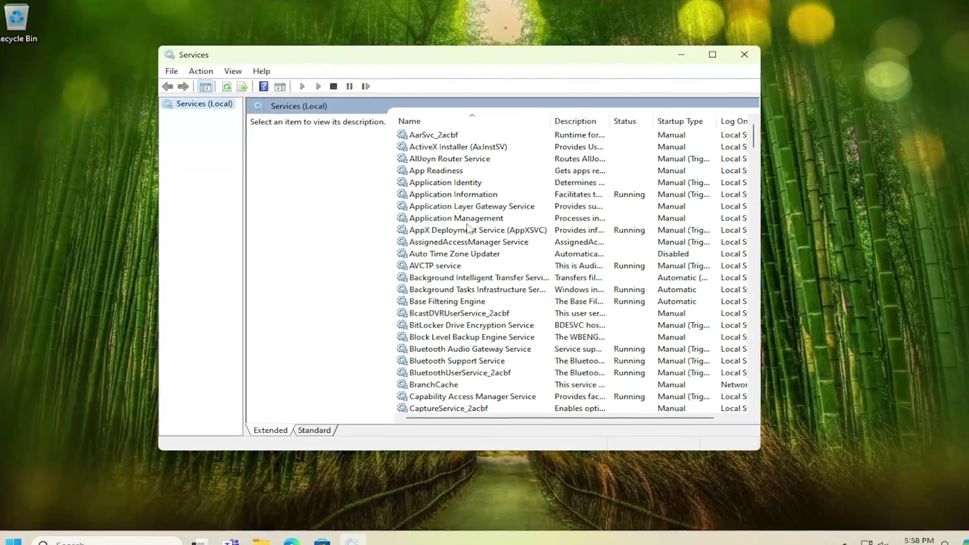
click(457, 214)
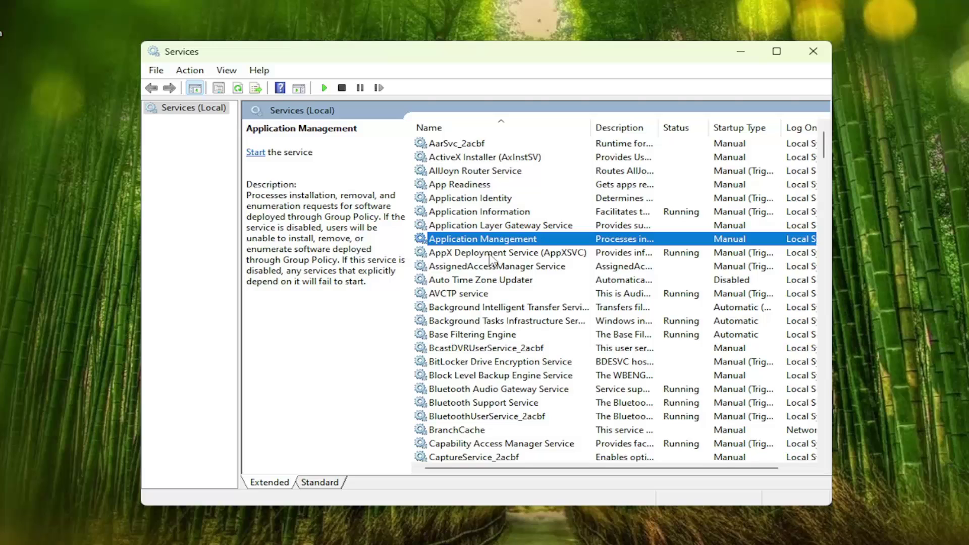
scroll(482, 250, down, 7)
scroll(487, 270, down, 12)
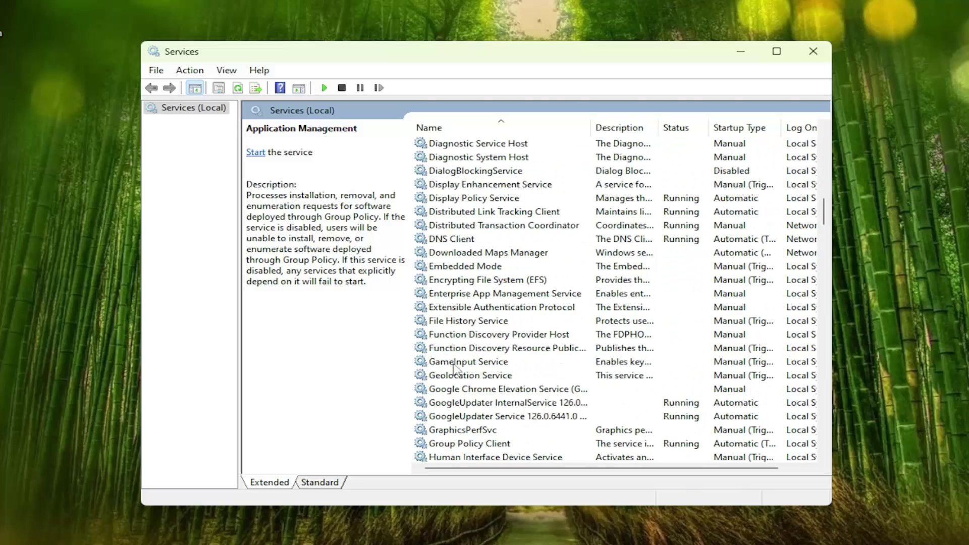
Step: Start the Encrypting File System (EFS) service with Manual startup type, confirm, and close Services
double_click(461, 279)
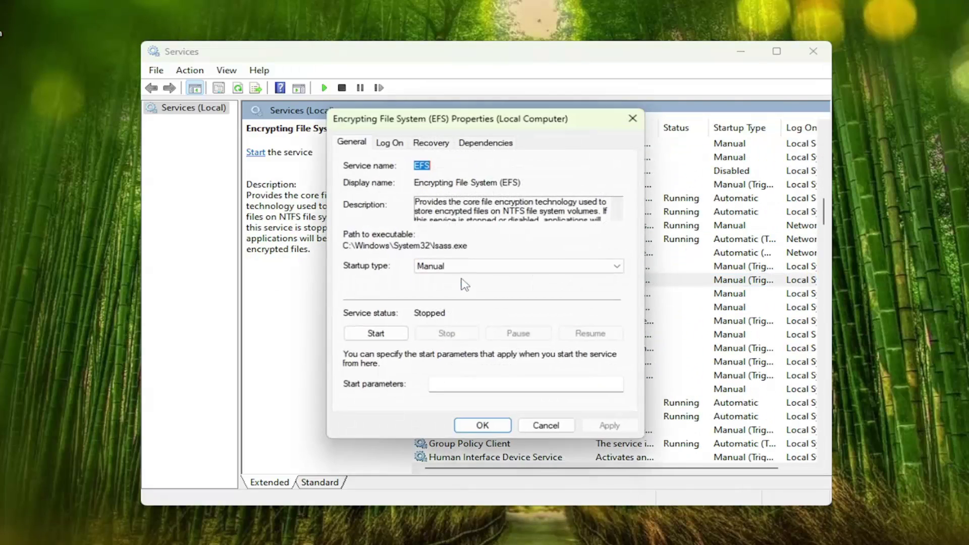
drag(447, 119, 560, 148)
click(557, 297)
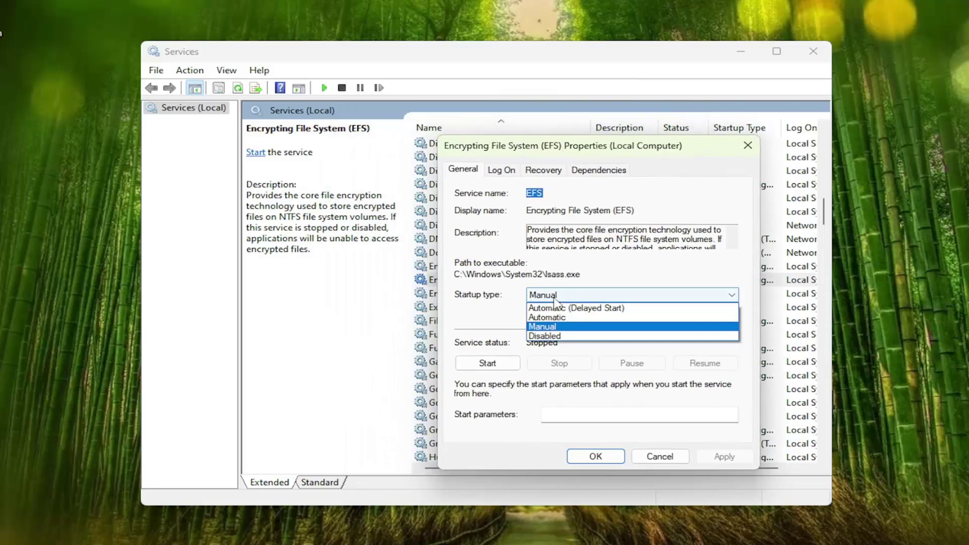
click(480, 342)
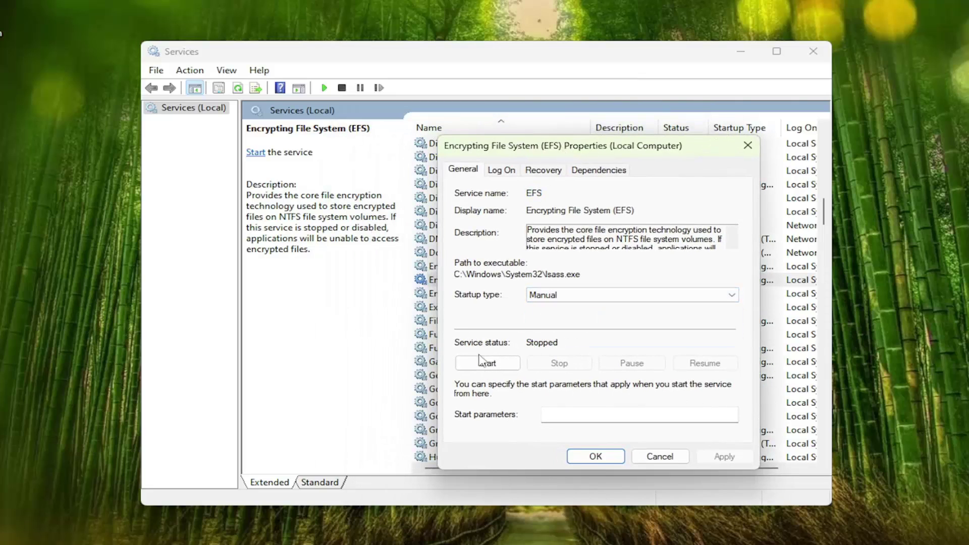
click(482, 362)
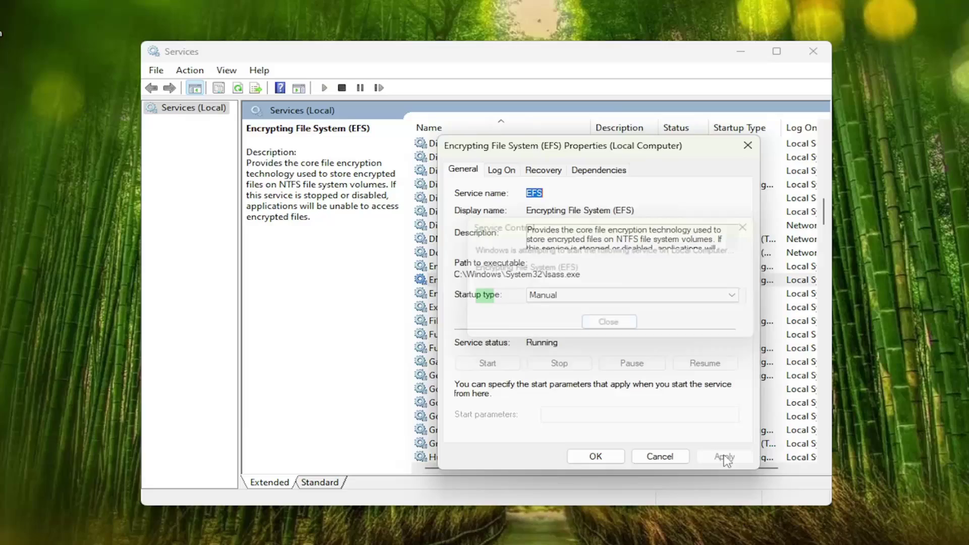
click(578, 457)
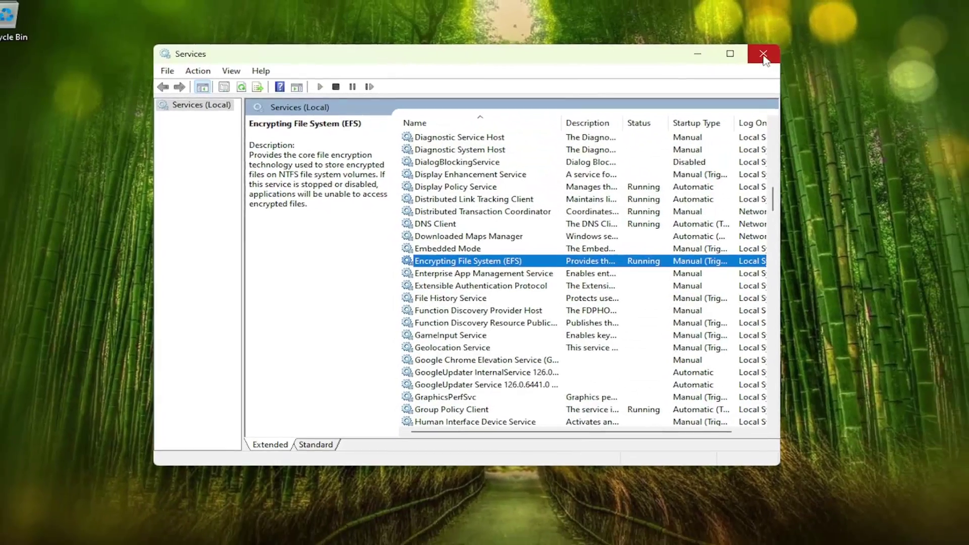
click(813, 51)
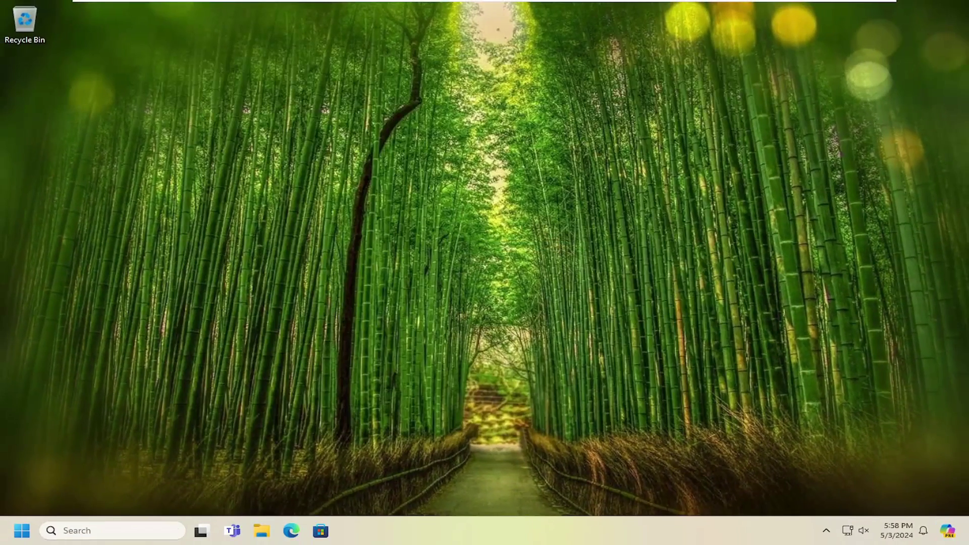